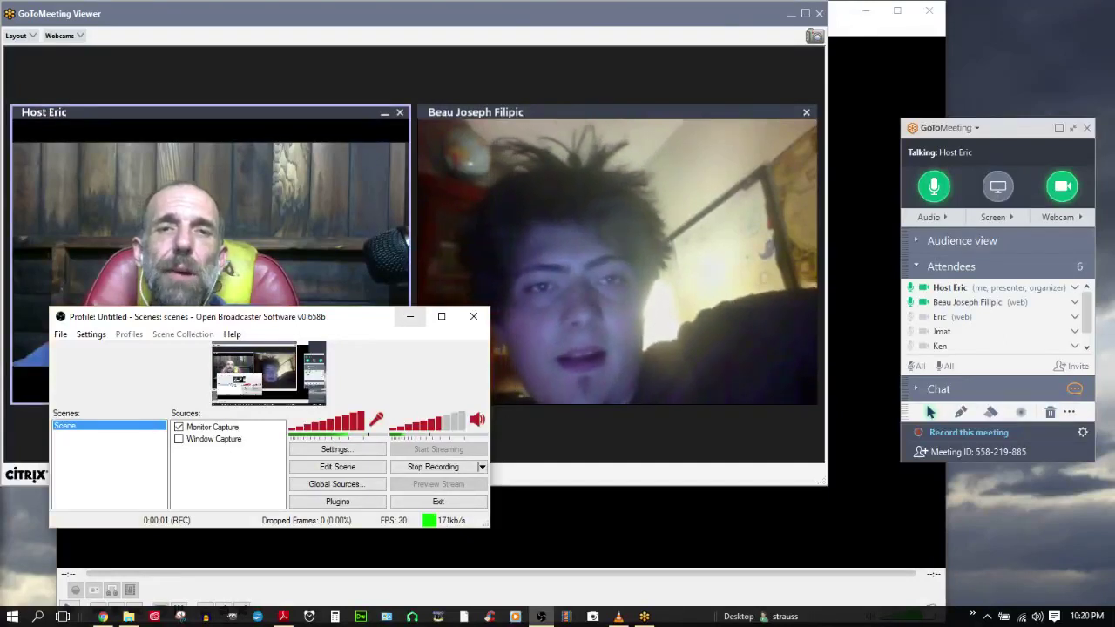
- Minimize OBS and resize the GoToMeeting Viewer to full screen
left_click(410, 317)
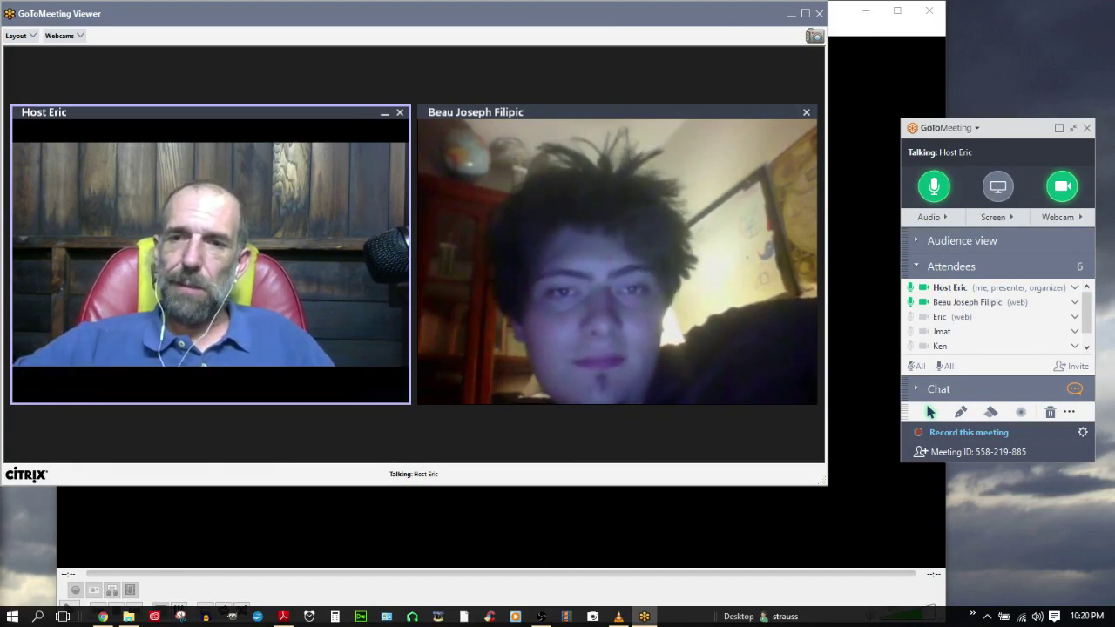
left_click_drag(919, 532, 1110, 612)
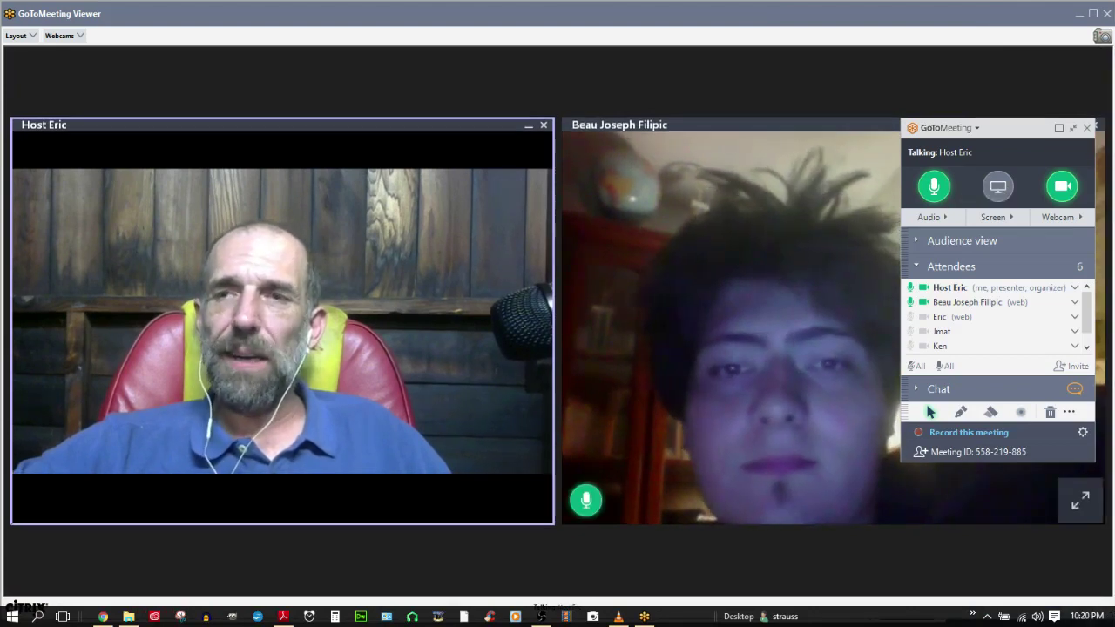
- Hide the meeting control panel covering the second participant's webcam feed
left_click(1073, 128)
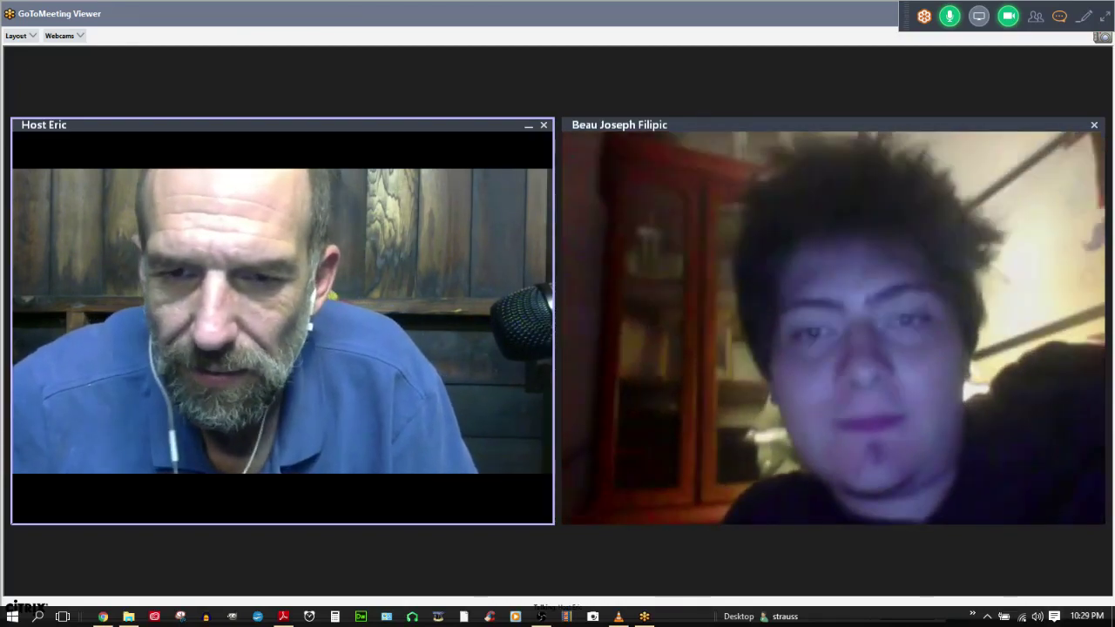
key("alt+Tab")
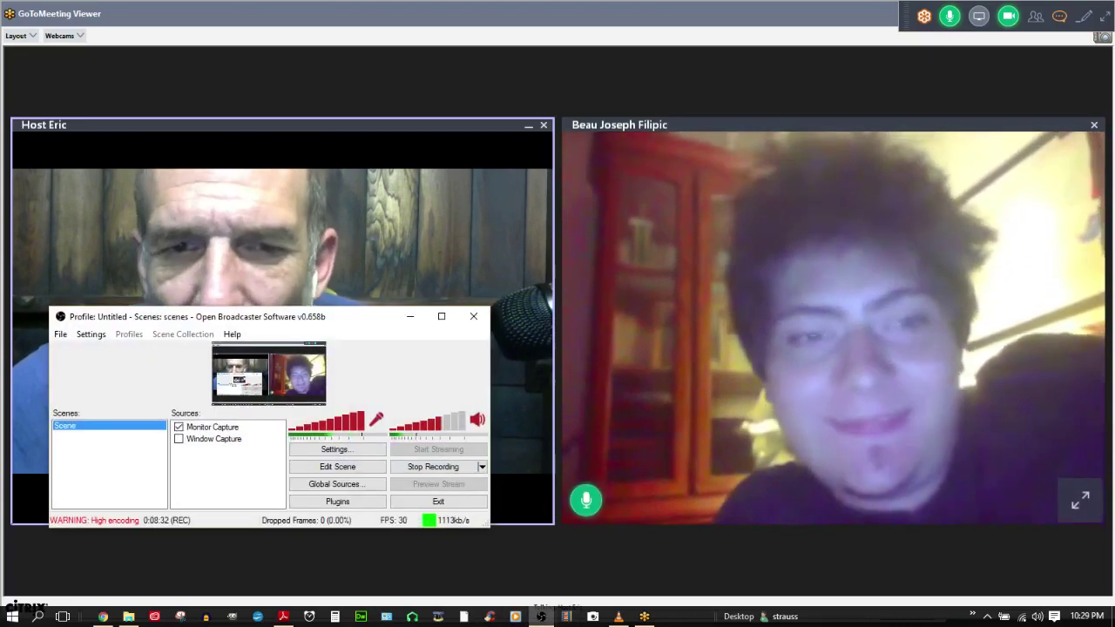